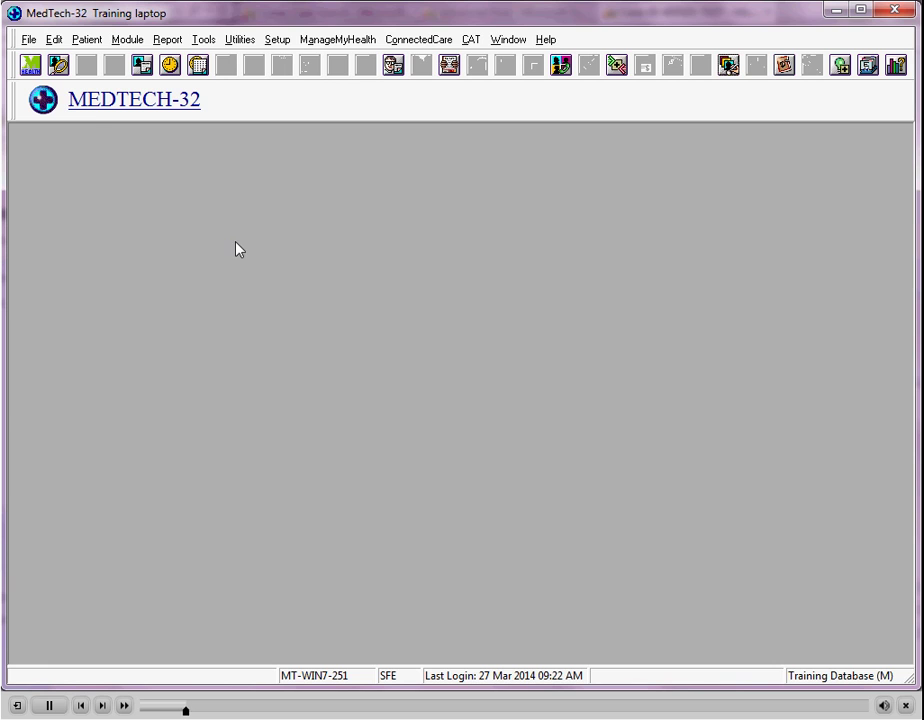
Step: Search for the patient by surname and partial given name, load the second match, and close the patient's daily record window
click(58, 66)
text(MOUSE MI)
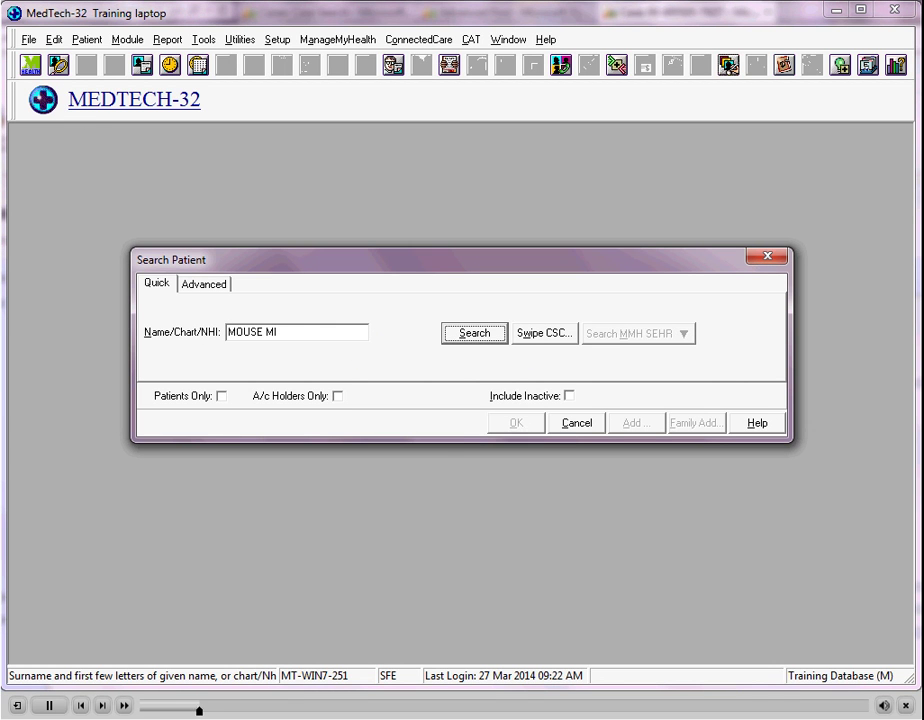
key(Return)
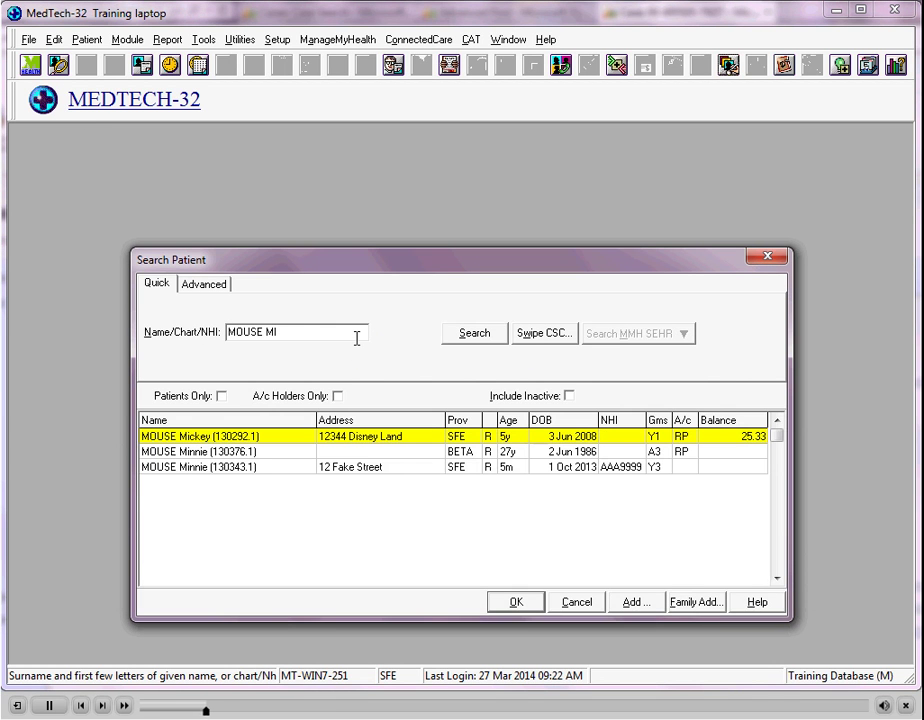
key(Down)
key(Return)
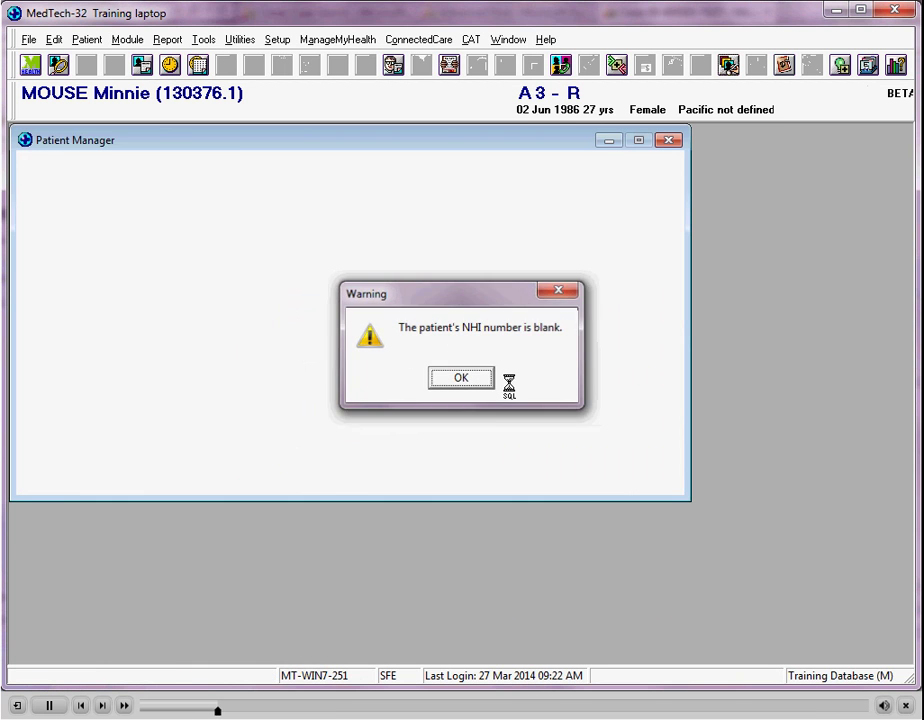
click(446, 381)
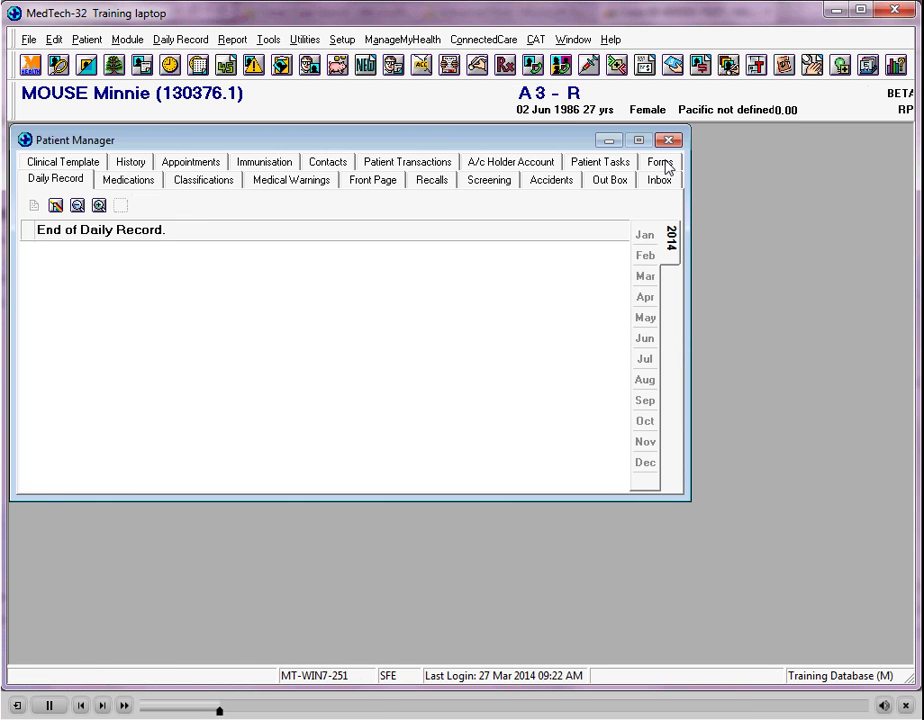
click(671, 142)
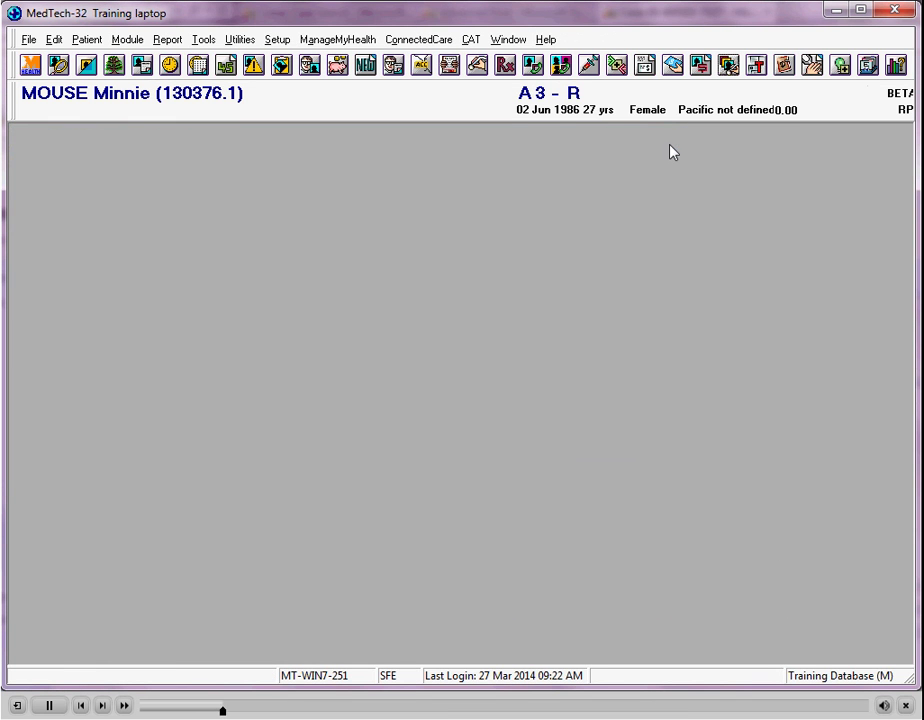
Step: Open the patient's immunisation status and set the NIR status to Opt on
click(591, 68)
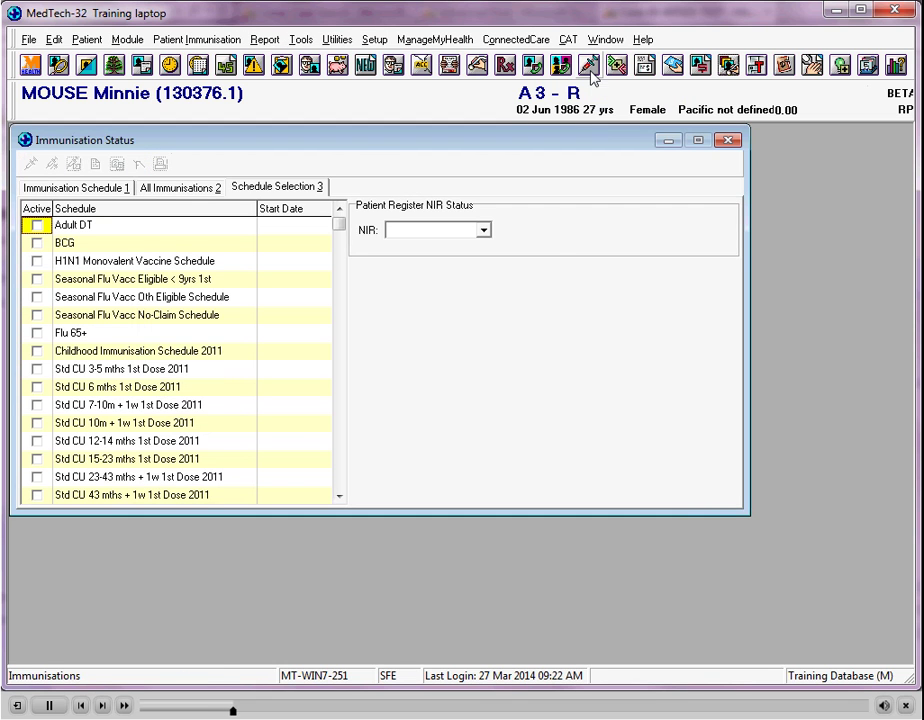
click(483, 230)
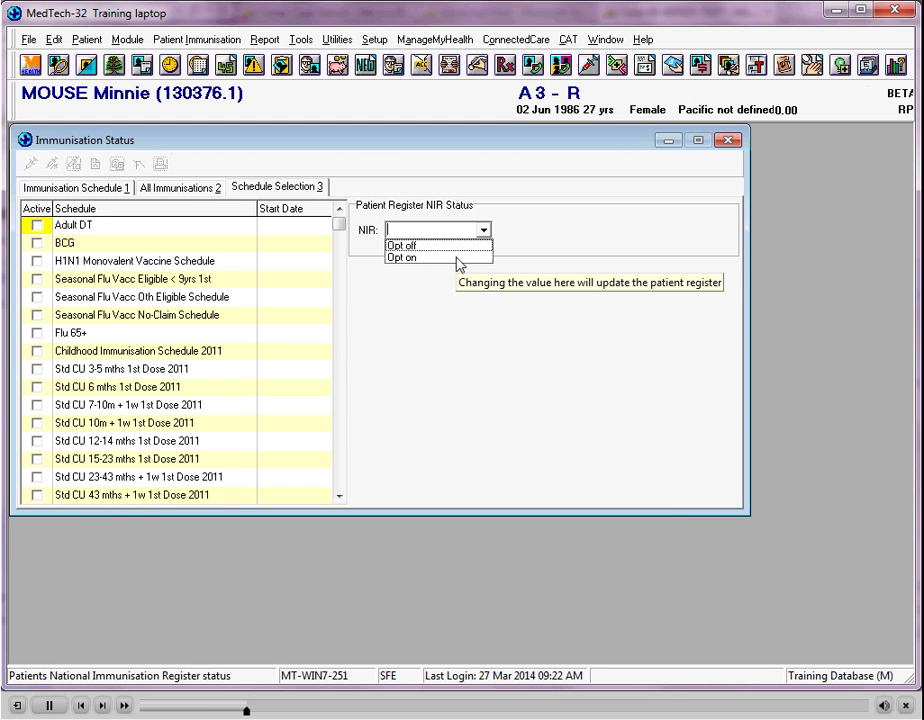
click(457, 258)
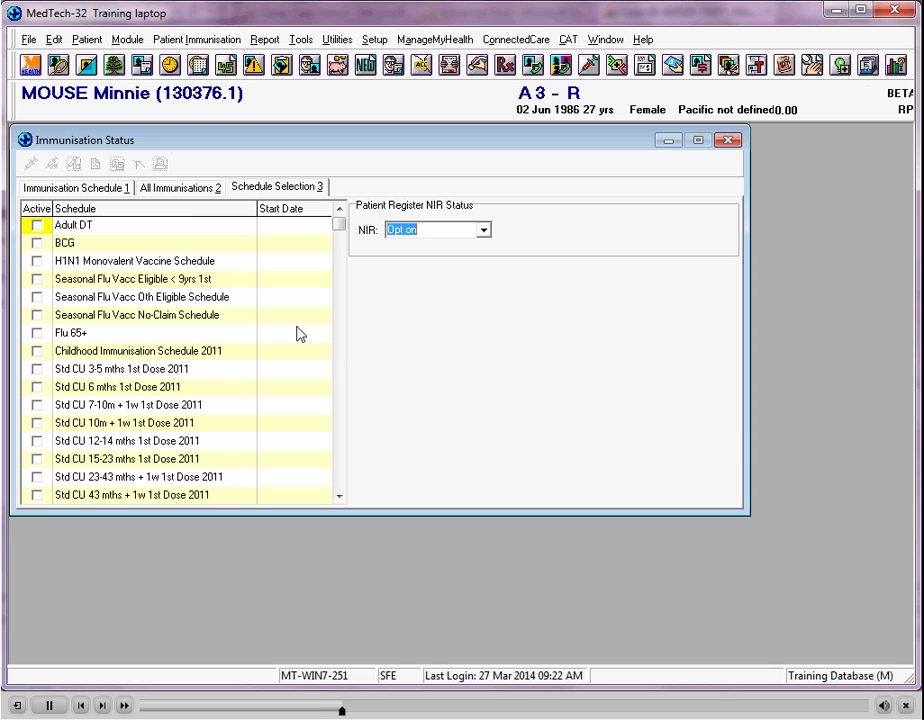
Step: Create a new immunisation entry among all immunisations and choose Flu Diabetes as the vaccine
click(187, 194)
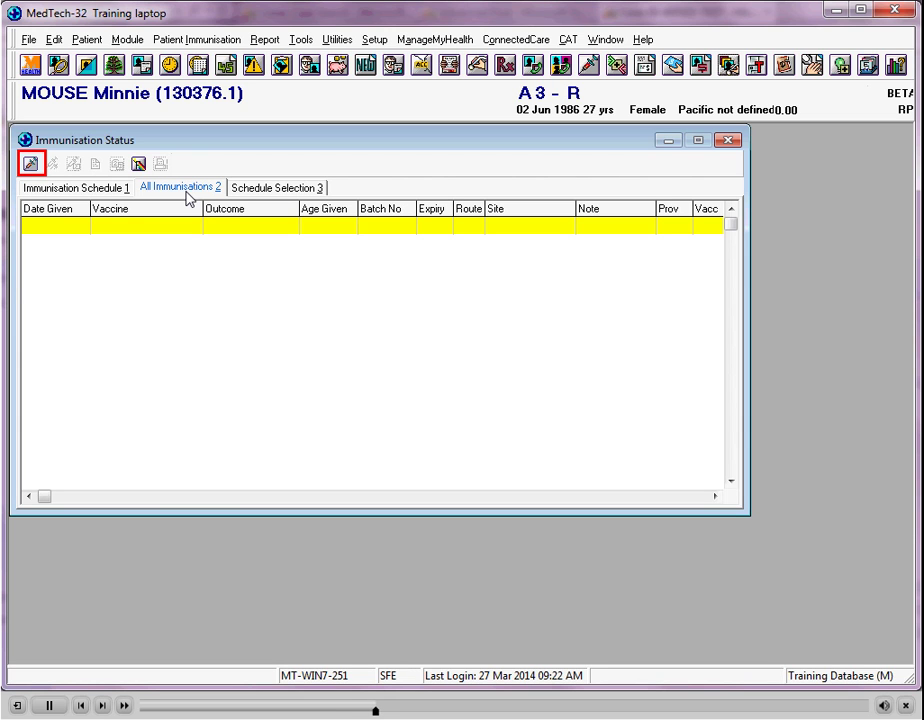
click(30, 164)
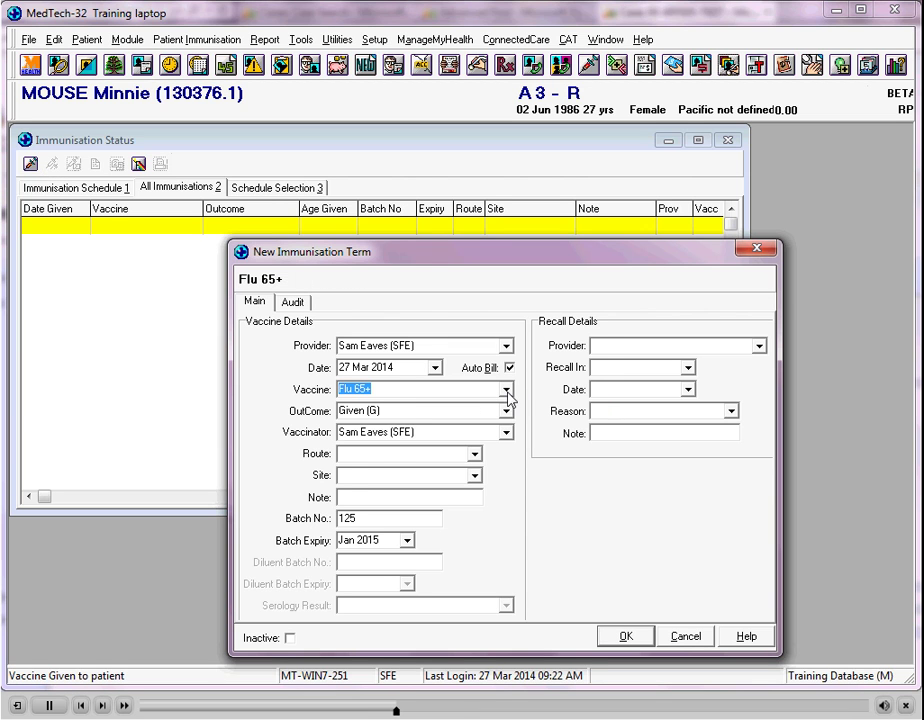
click(507, 390)
click(507, 485)
click(507, 485)
click(507, 485)
click(507, 485)
click(507, 485)
click(507, 485)
click(507, 485)
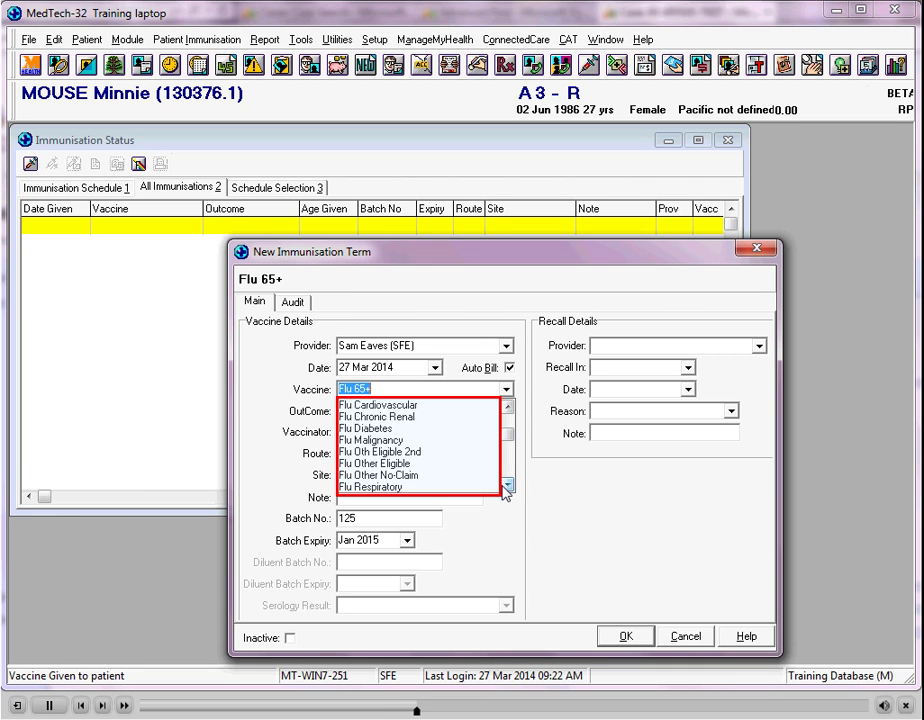
click(421, 429)
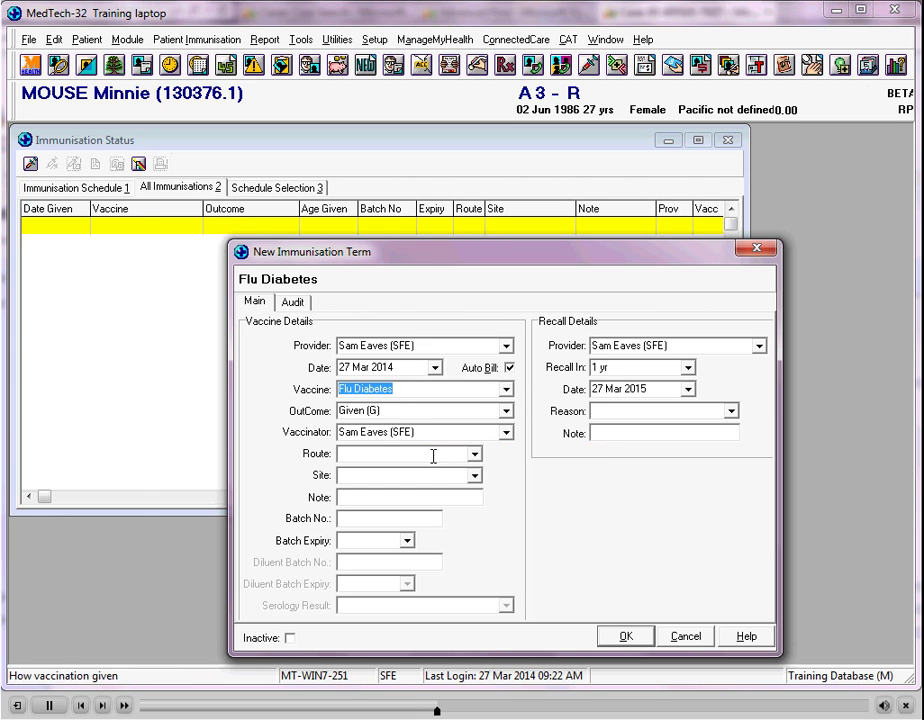
Step: Set route Intra Muscular (IM), site Left Arm (LA) and recall reason Res.By Individual (RESCHO), and submit the flu immunisation
click(474, 453)
click(465, 471)
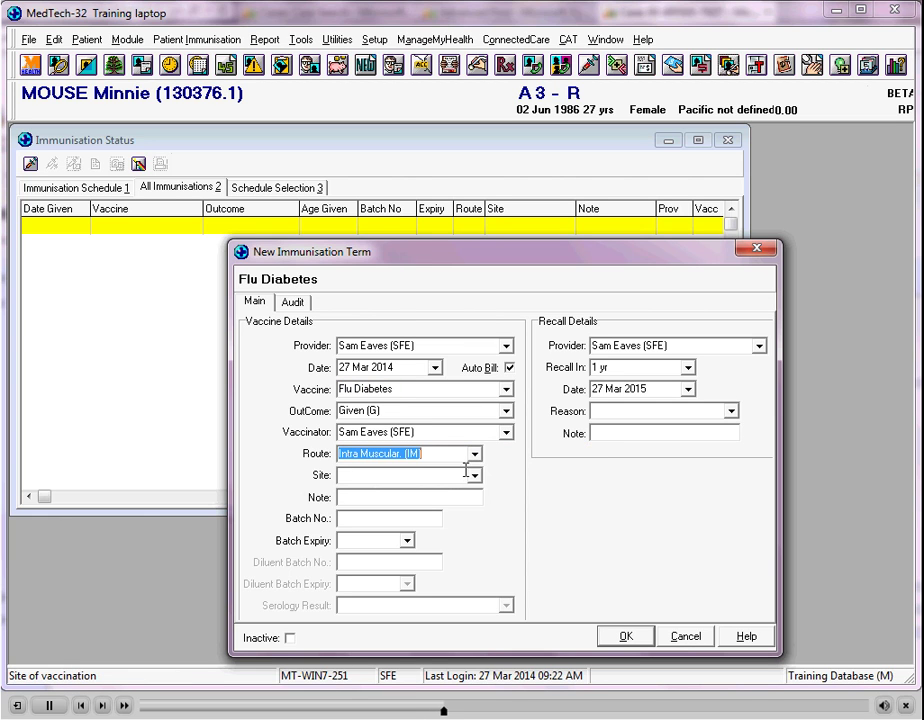
click(476, 478)
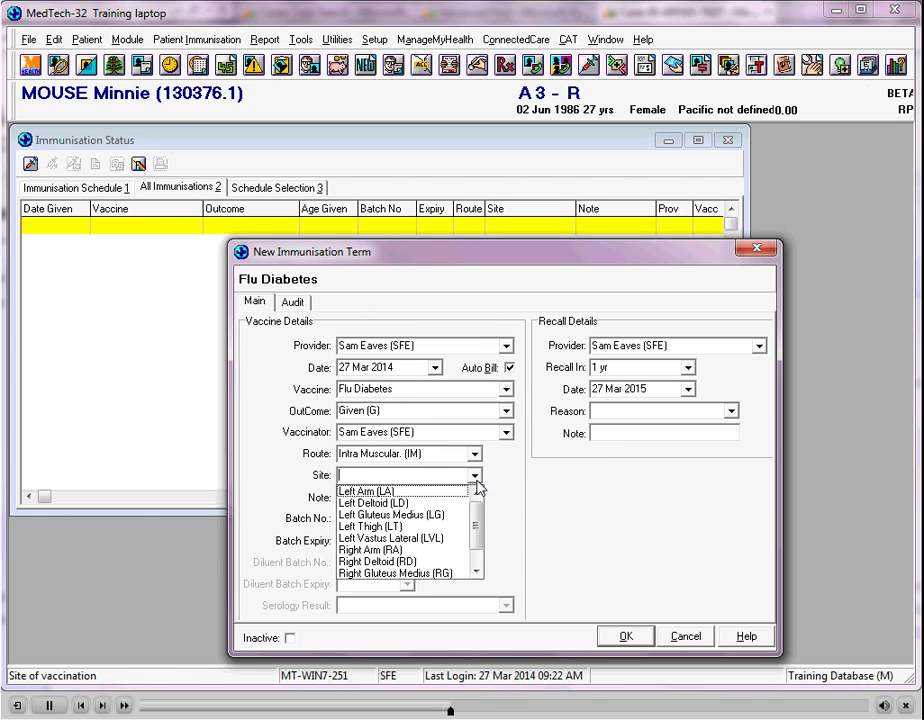
click(469, 489)
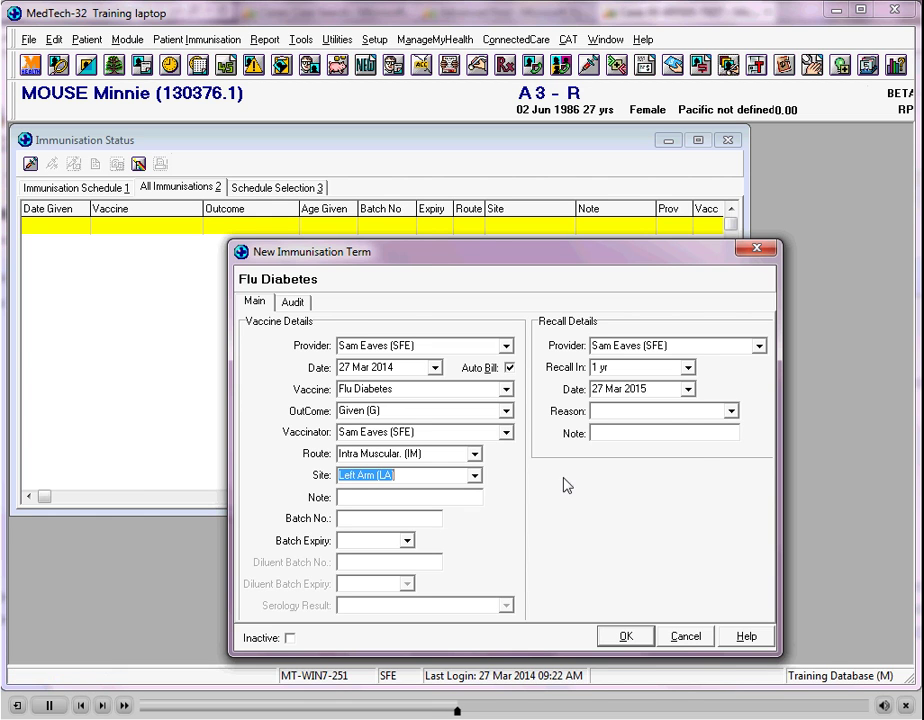
click(733, 412)
click(734, 428)
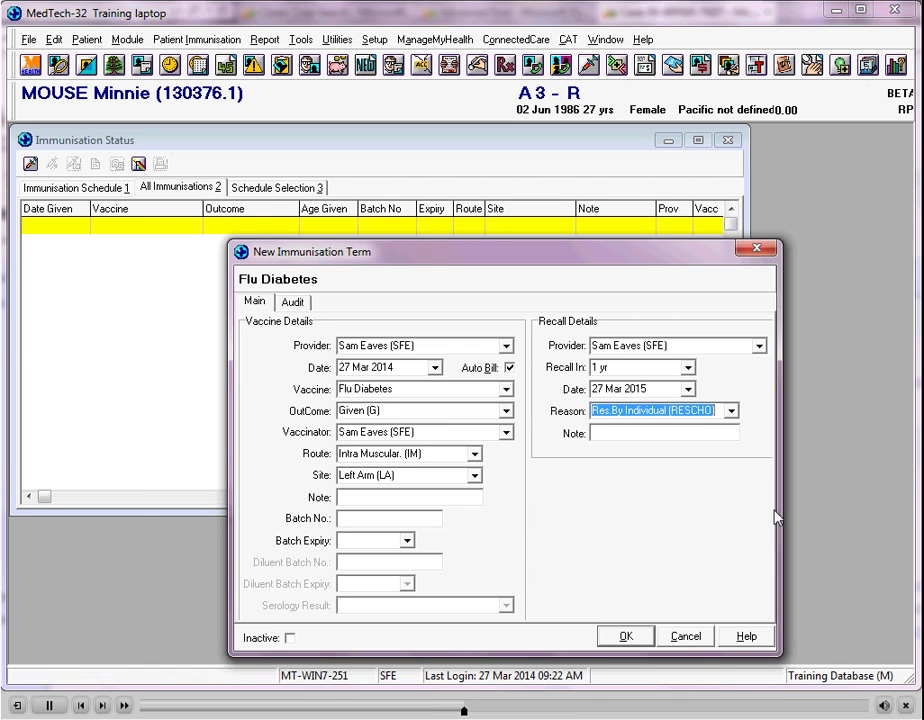
click(630, 637)
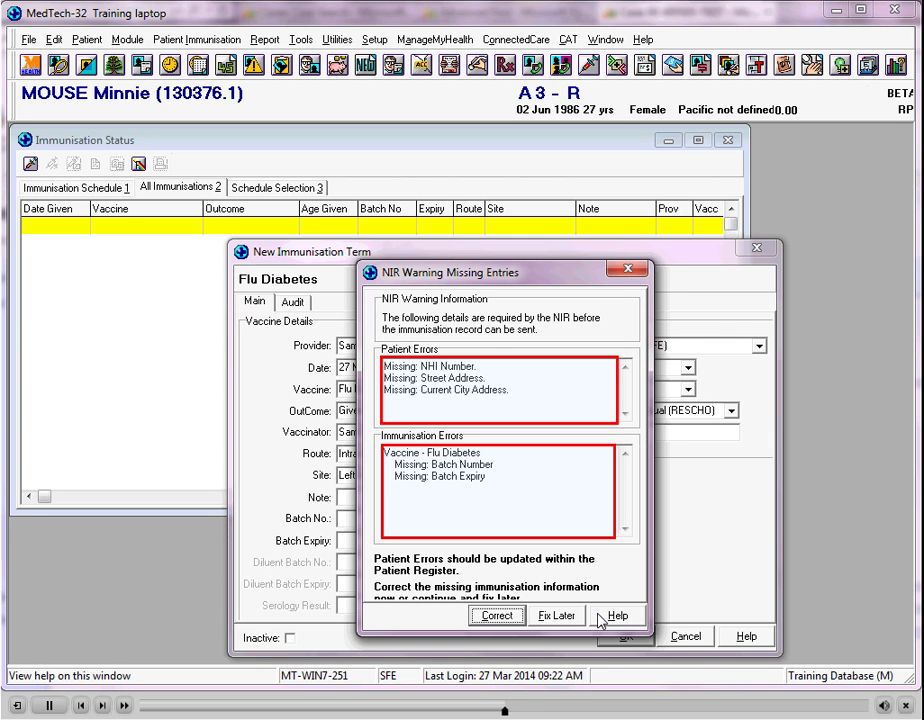
Step: Correct the missing immunisation details with batch number 56987 and batch expiry Mar 2015, and save the flu immunisation
click(519, 616)
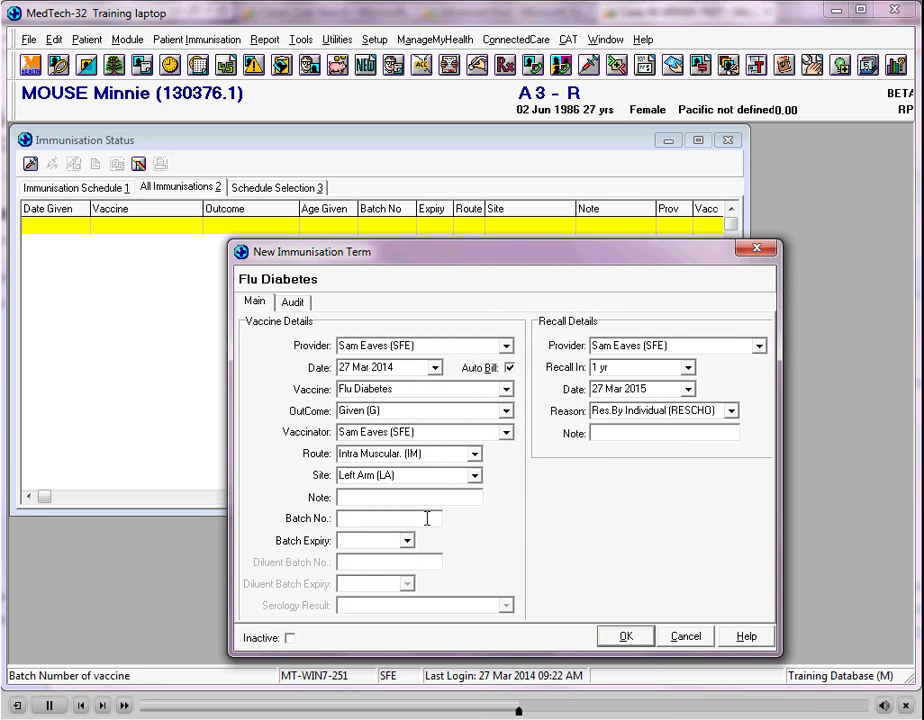
text(56987)
click(408, 540)
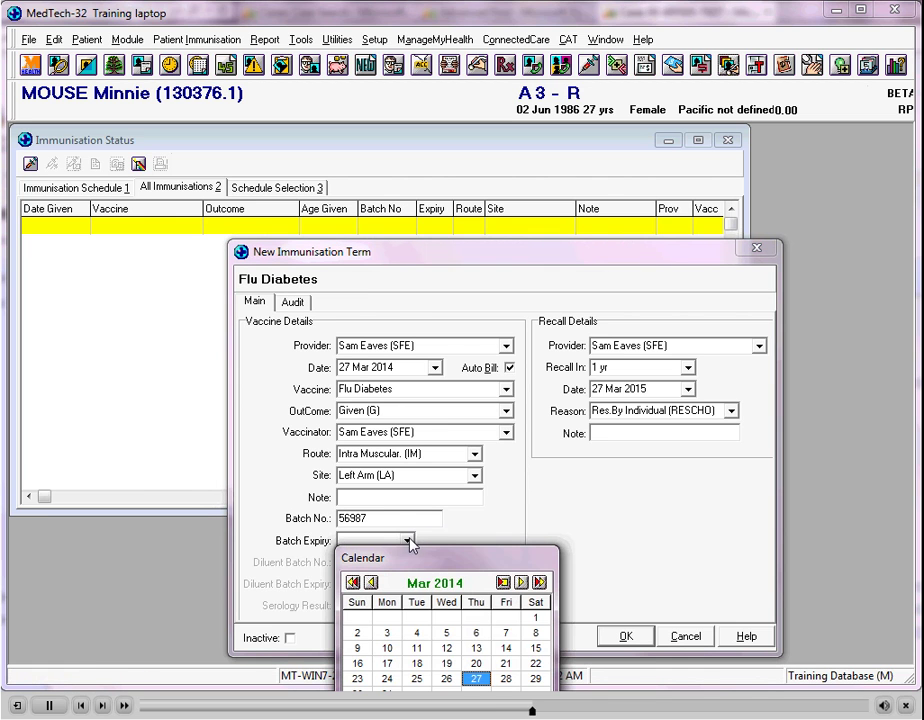
drag(518, 558, 605, 481)
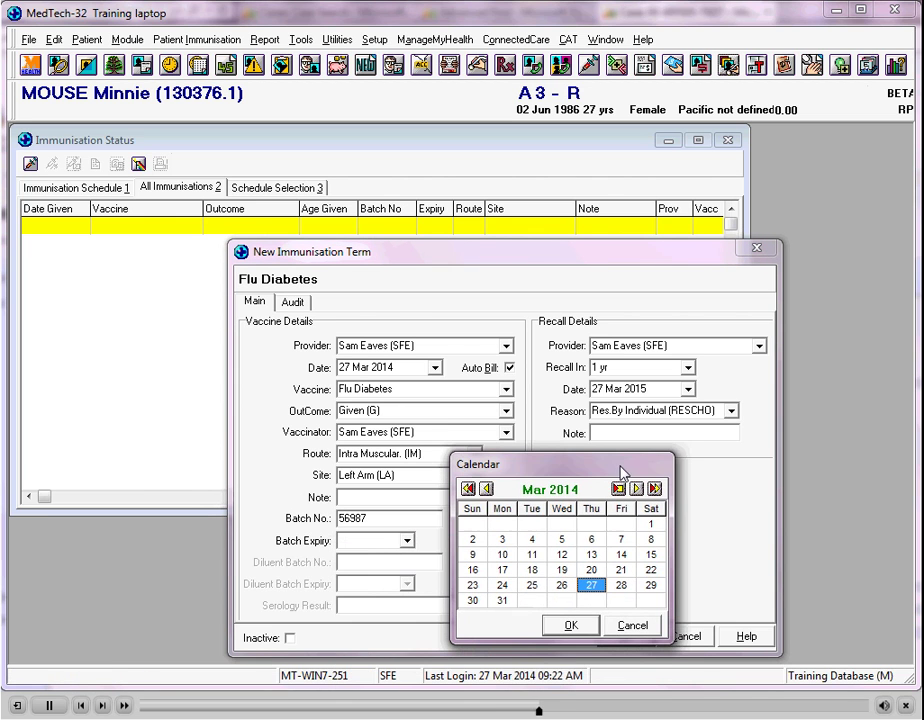
click(626, 503)
click(541, 639)
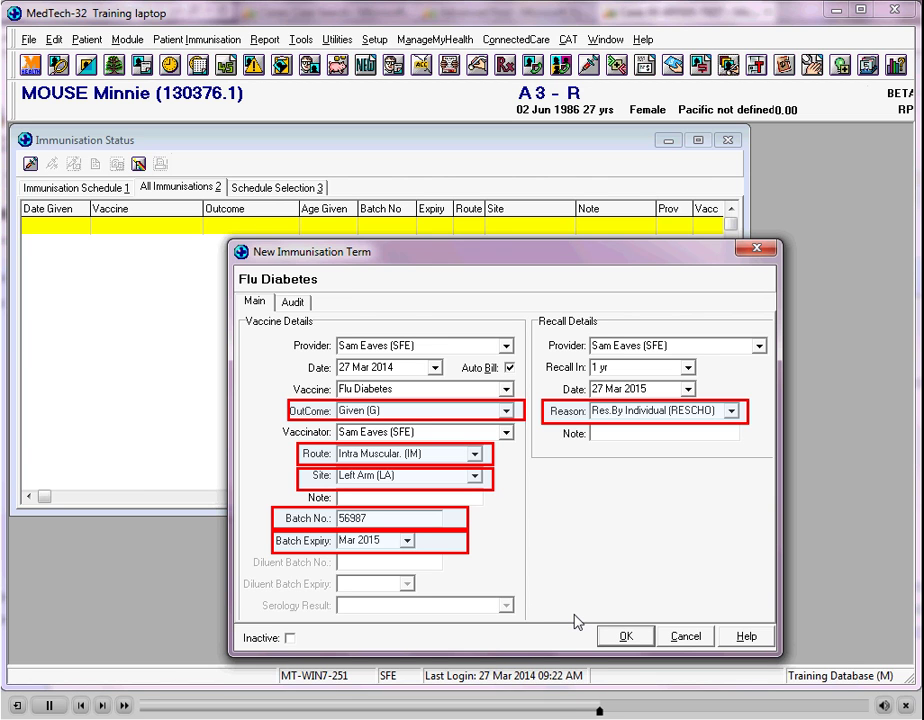
click(620, 636)
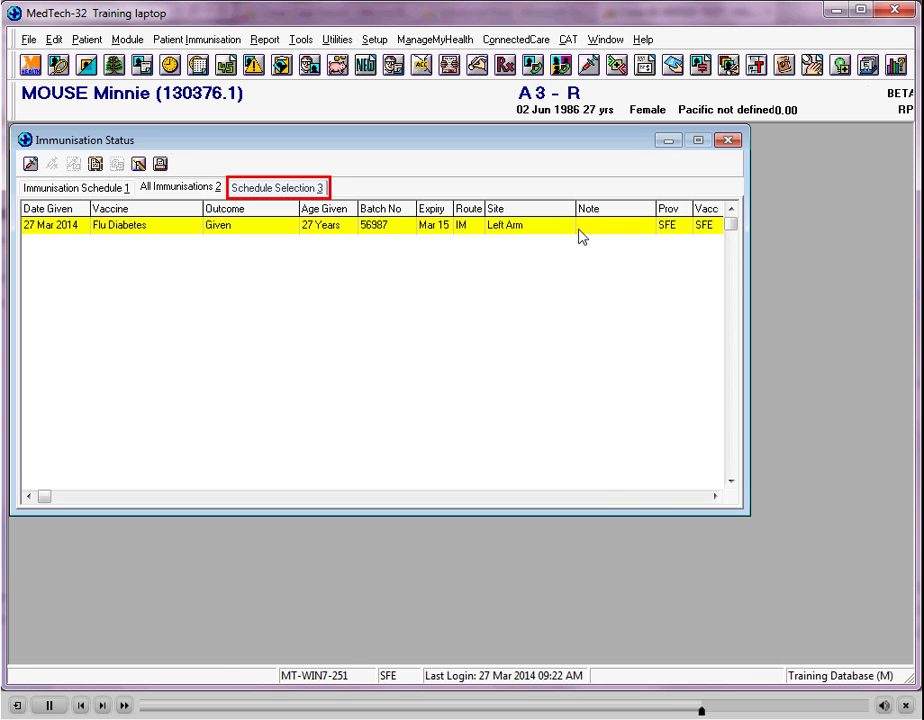
Step: Activate the Pregnant dTap 28-38 wks schedule in the patient's schedule selection
click(300, 188)
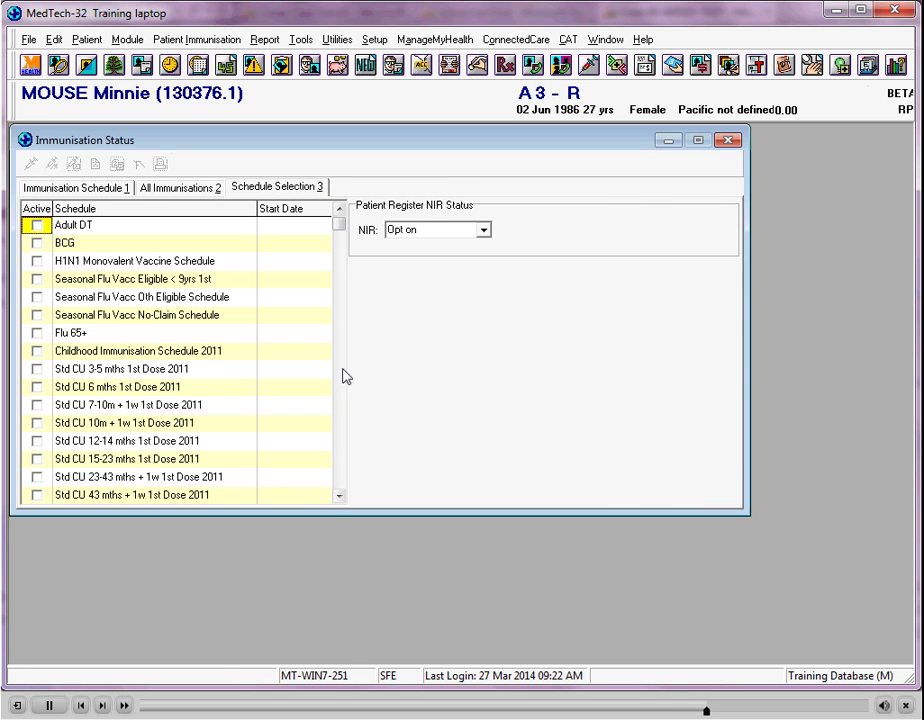
click(339, 495)
key(Down)
key(Down)
key(Down)
key(Down)
key(Down)
key(Down)
key(Down)
key(Down)
key(Down)
key(Down)
key(Down)
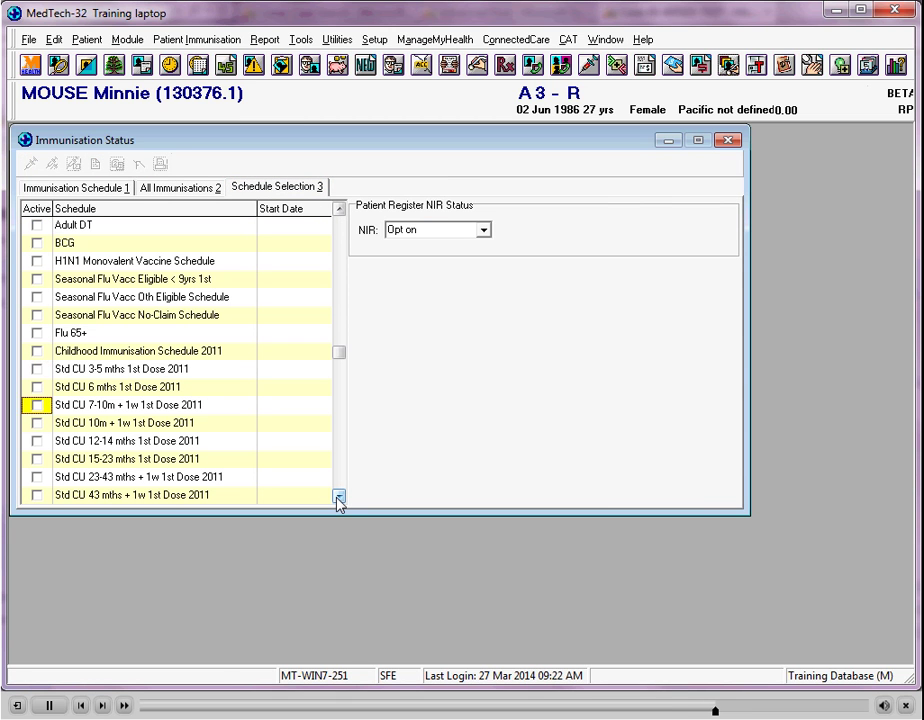
key(Down)
key(Down)
key(Down)
key(Down)
key(Down)
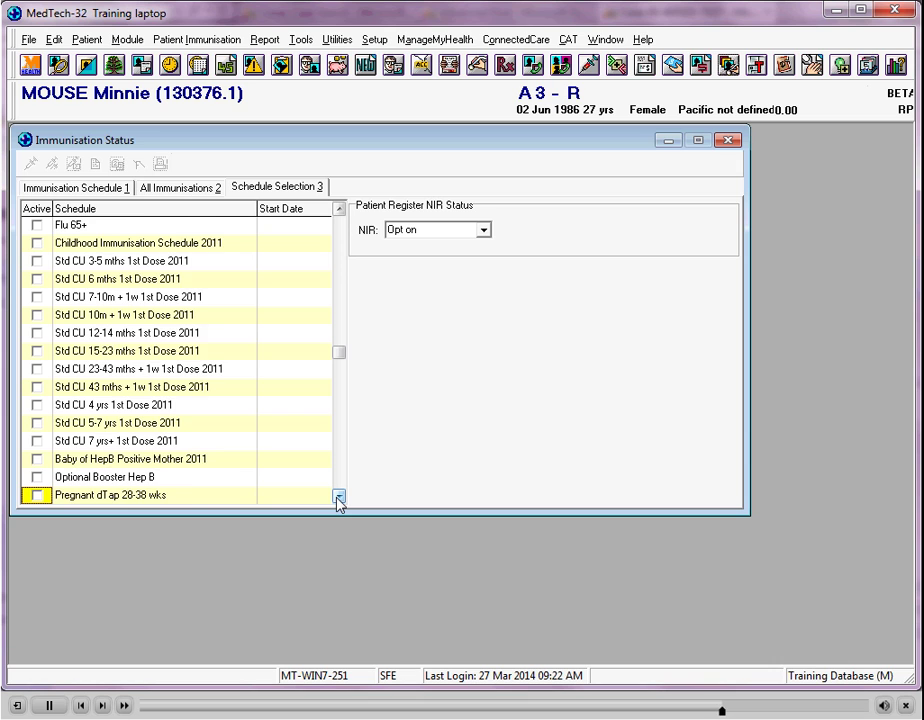
click(37, 459)
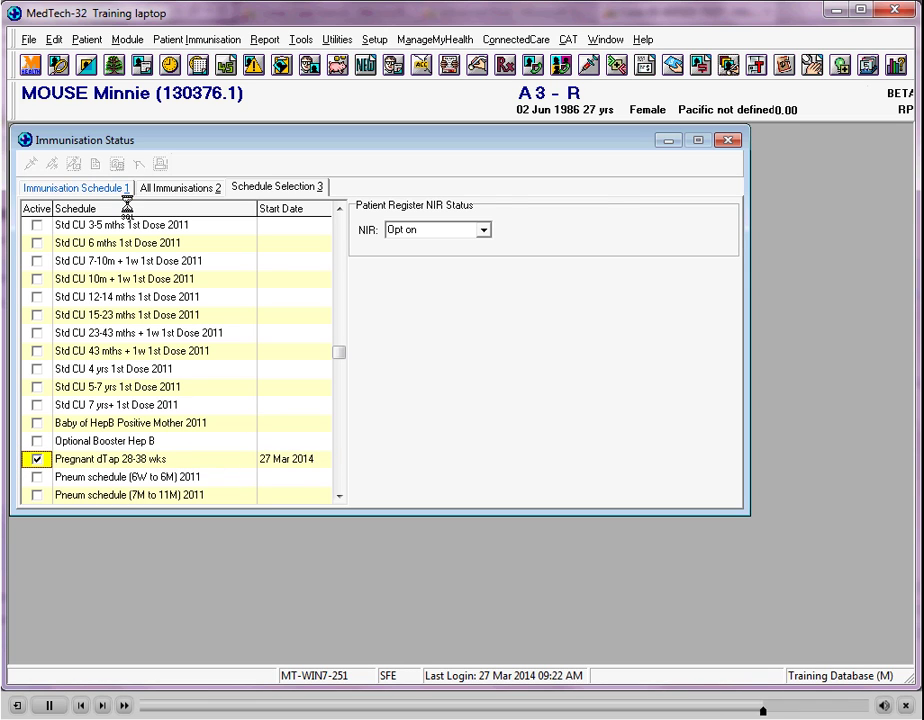
Step: Open the group entry for the scheduled dTap adult vaccine and set the site to Left Arm (LA)
click(86, 188)
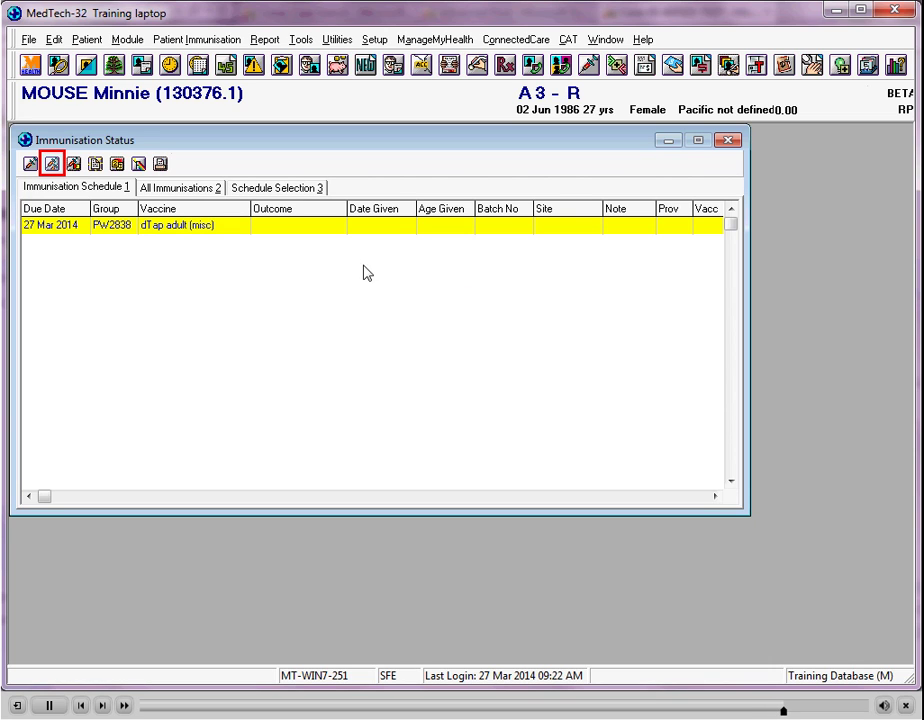
click(53, 165)
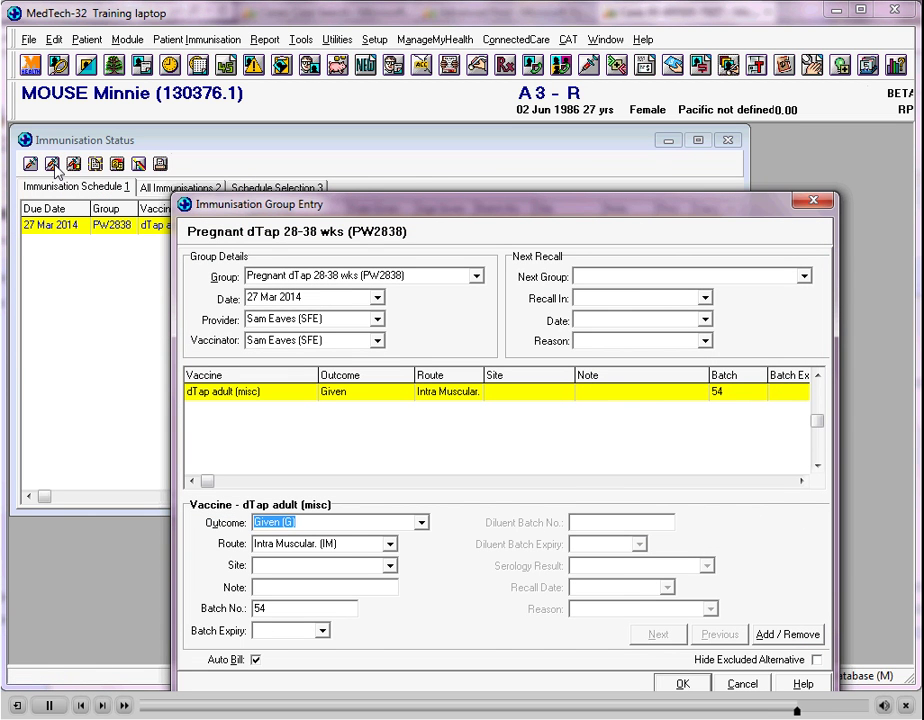
click(390, 565)
click(386, 584)
click(382, 586)
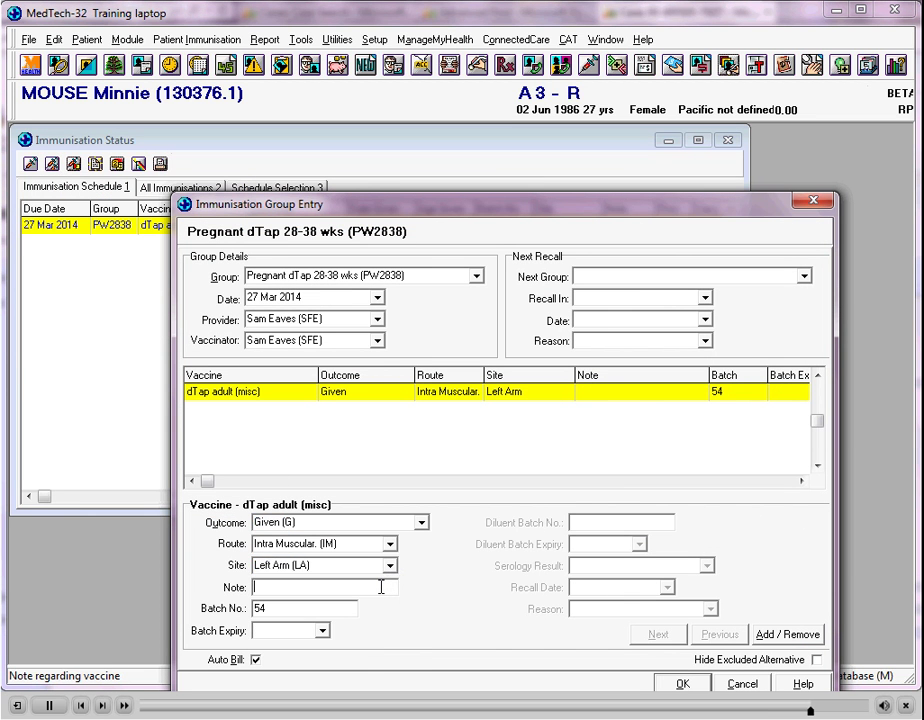
Step: Set the dTap batch expiry to Mar 2015, save the group entry, and dismiss the NIR missing entries warning
click(322, 631)
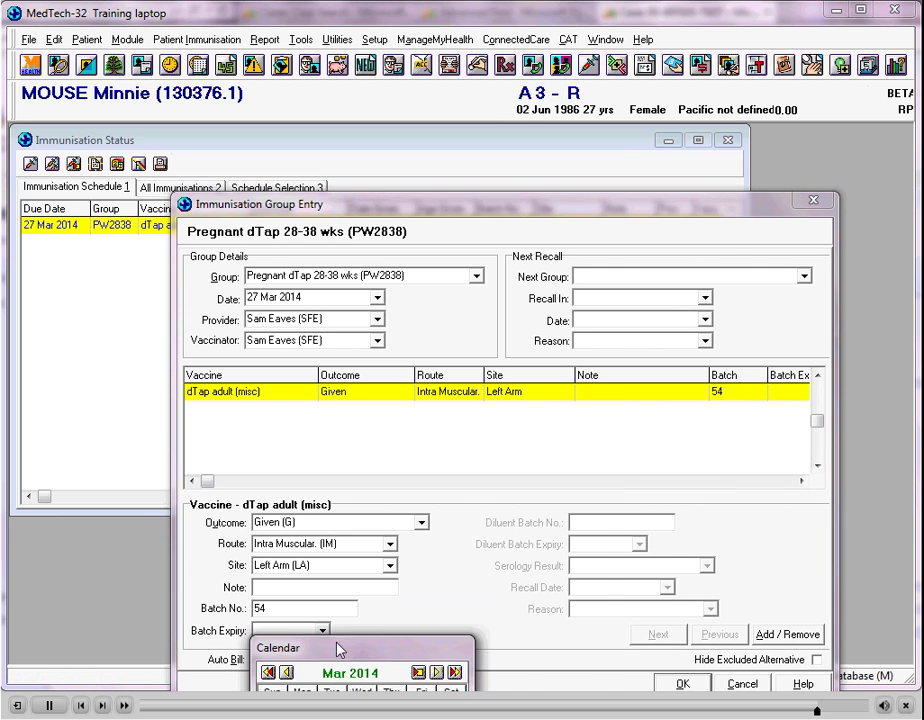
click(637, 451)
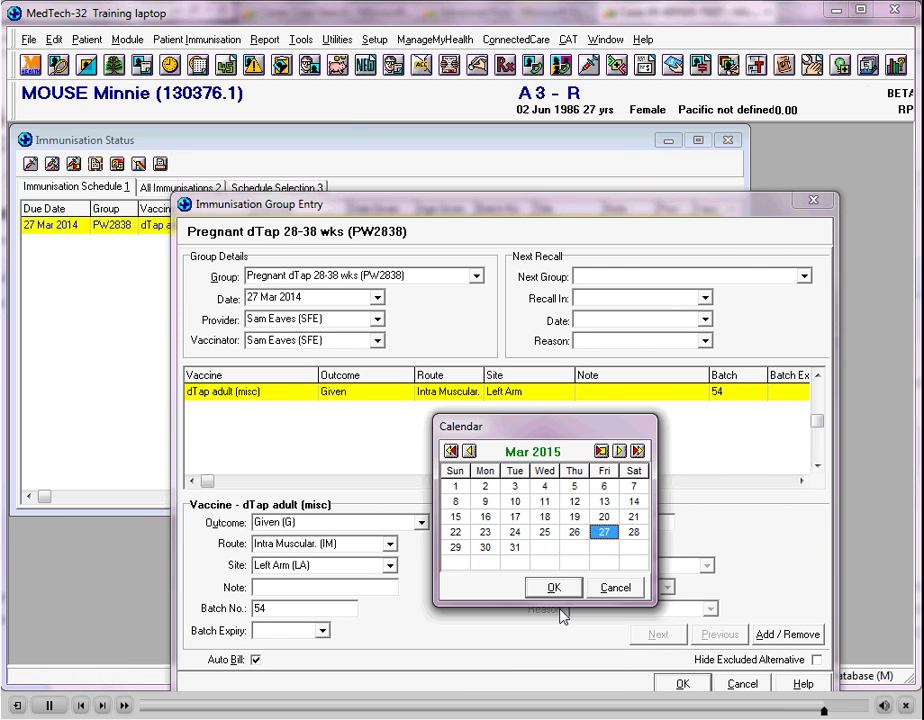
click(553, 588)
drag(602, 198, 637, 87)
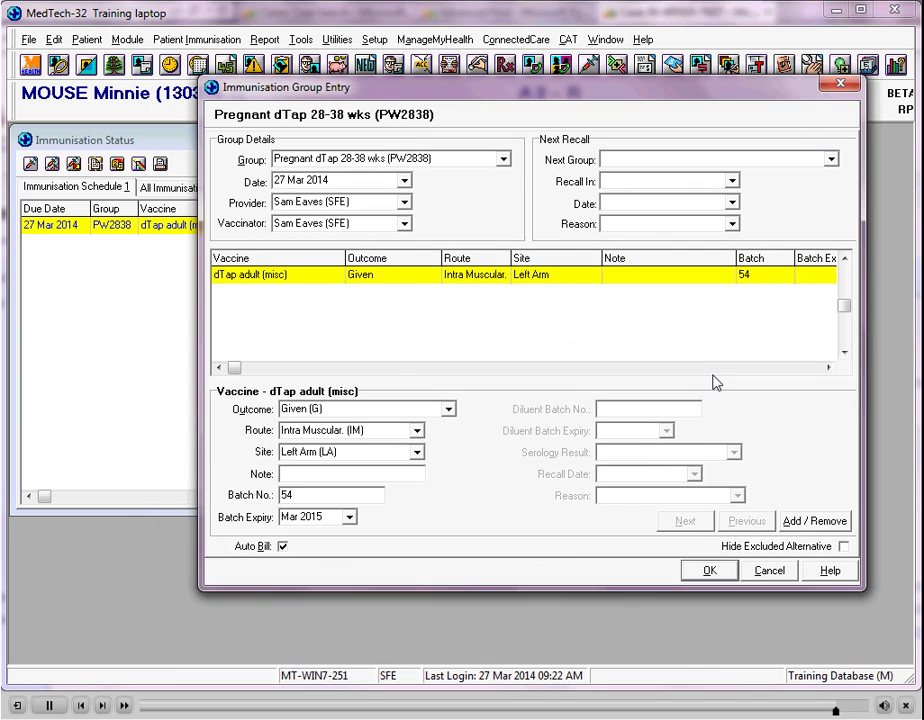
click(709, 572)
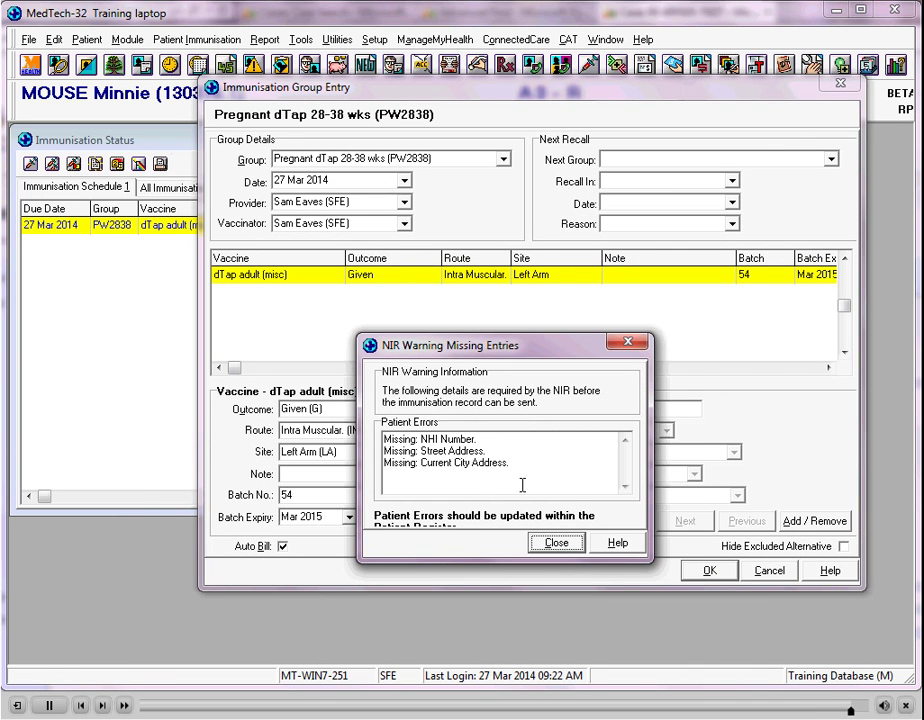
drag(516, 558, 520, 583)
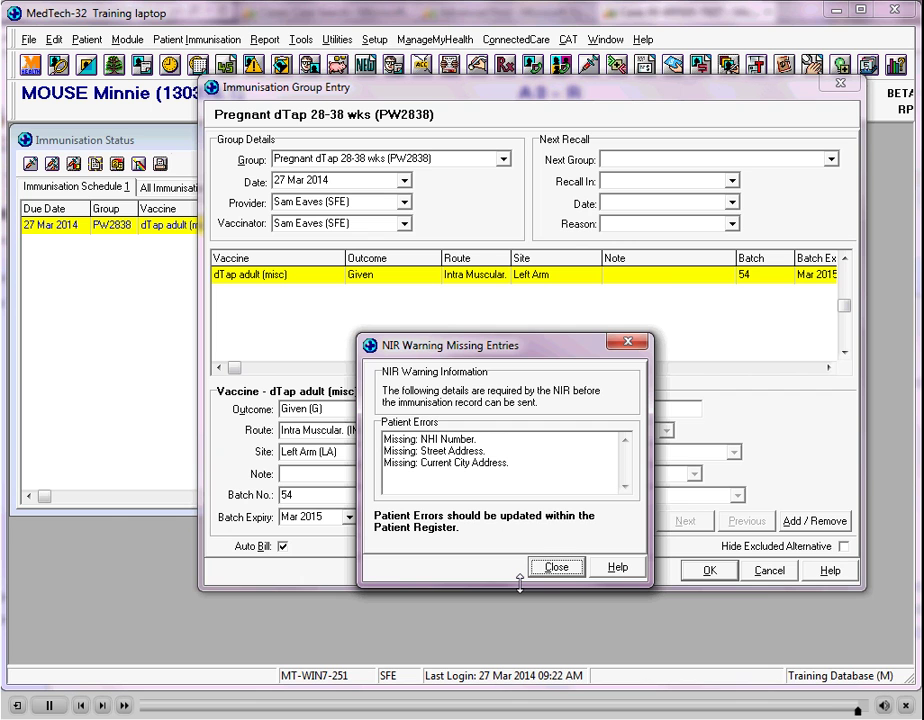
click(556, 567)
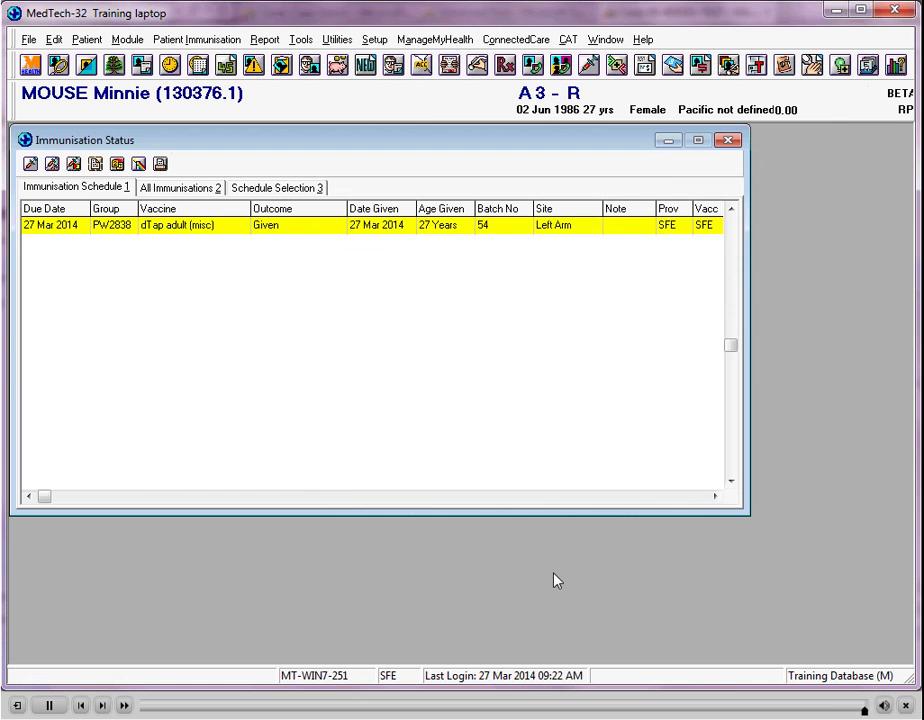